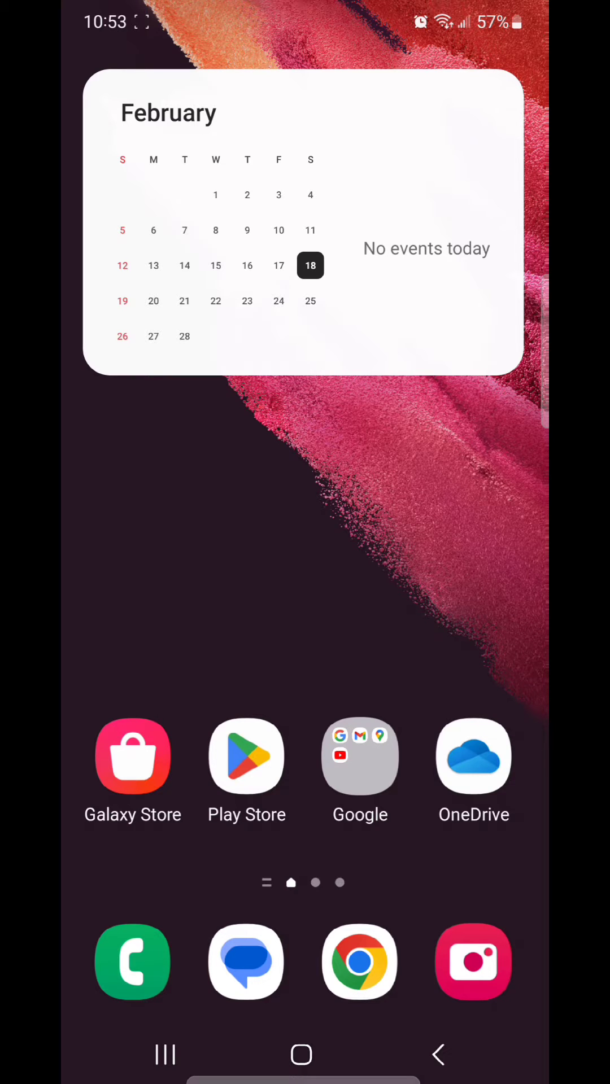
Step: Uninstall Smart Tutor from the last app-drawer page using its long-press menu
left_click_drag(305, 636, 306, 296)
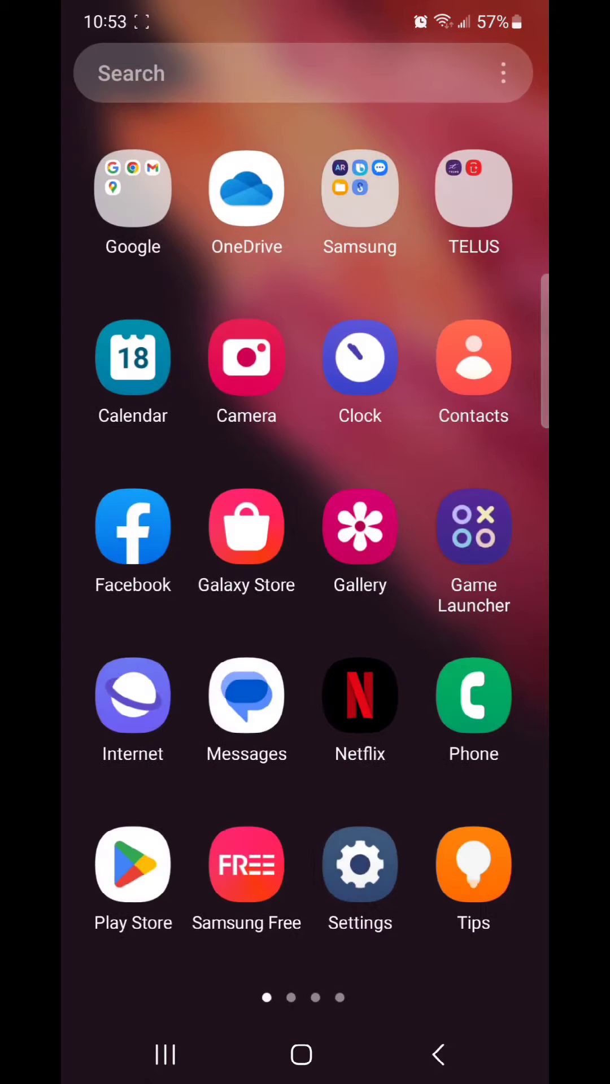
left_click_drag(441, 509, 170, 509)
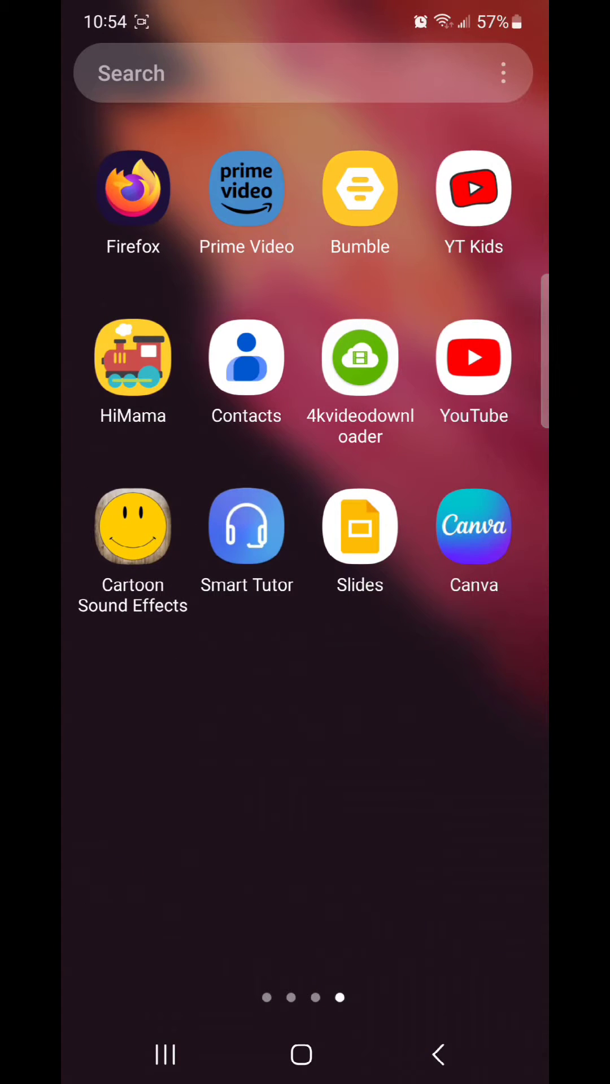
left_click(245, 525)
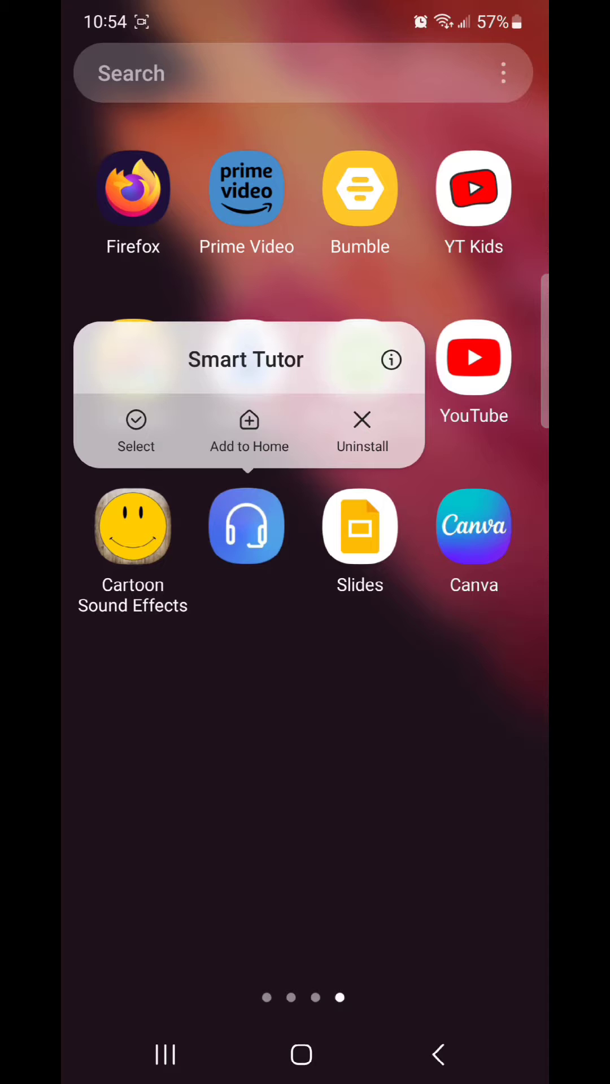
left_click(362, 431)
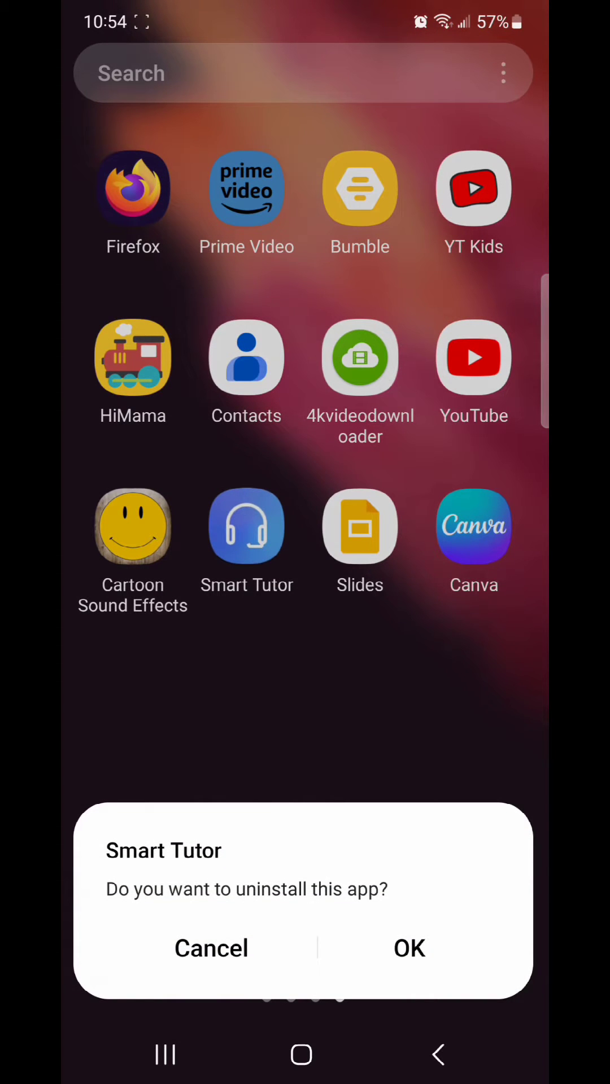
left_click(410, 948)
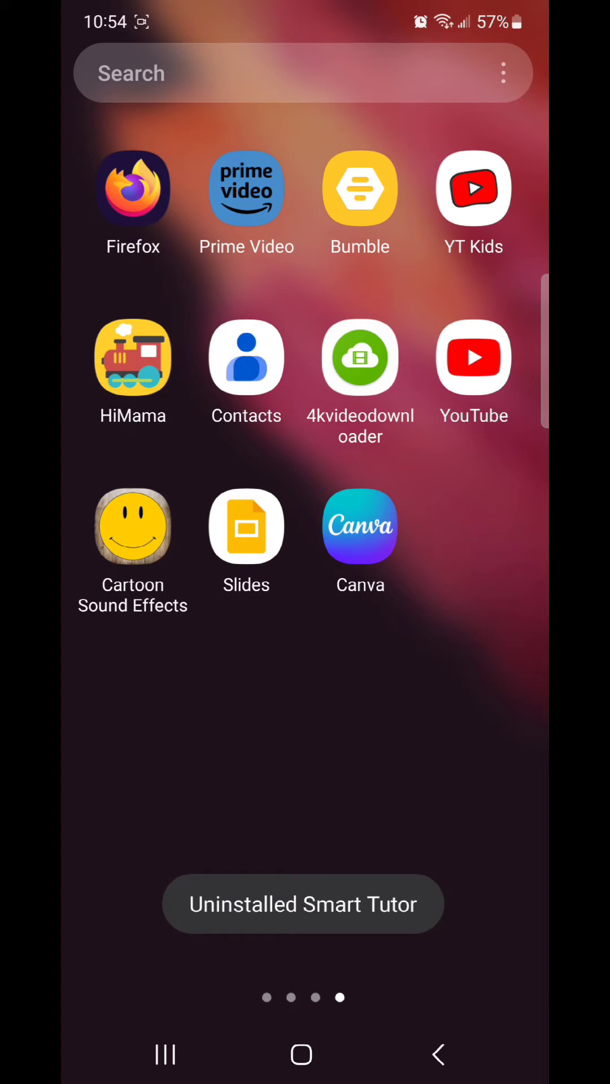
Step: Return to the first app-drawer page and launch Settings
left_click_drag(465, 593, 128, 593)
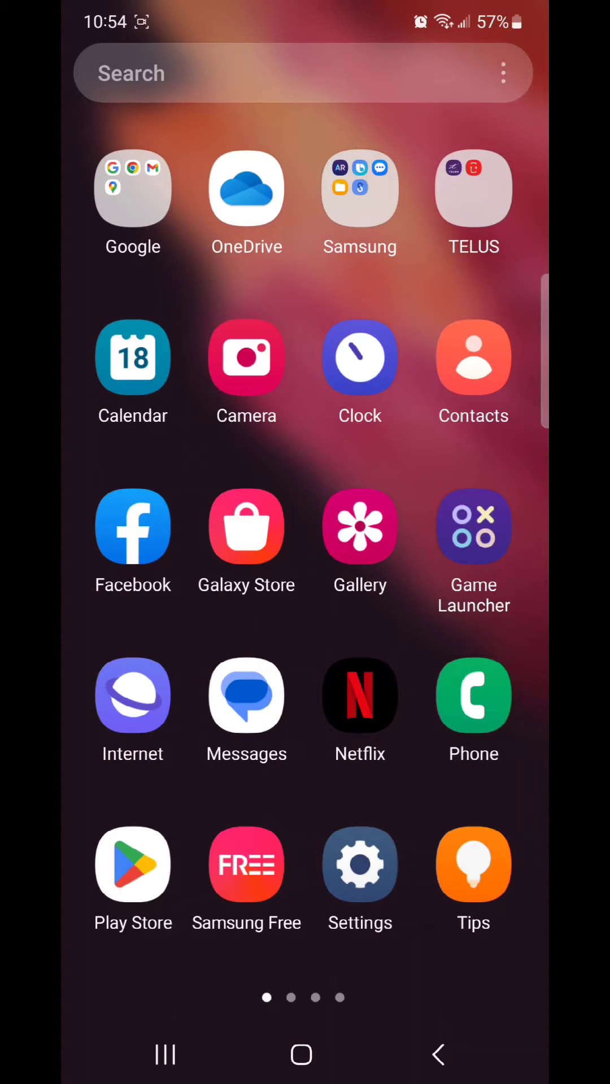
left_click(361, 864)
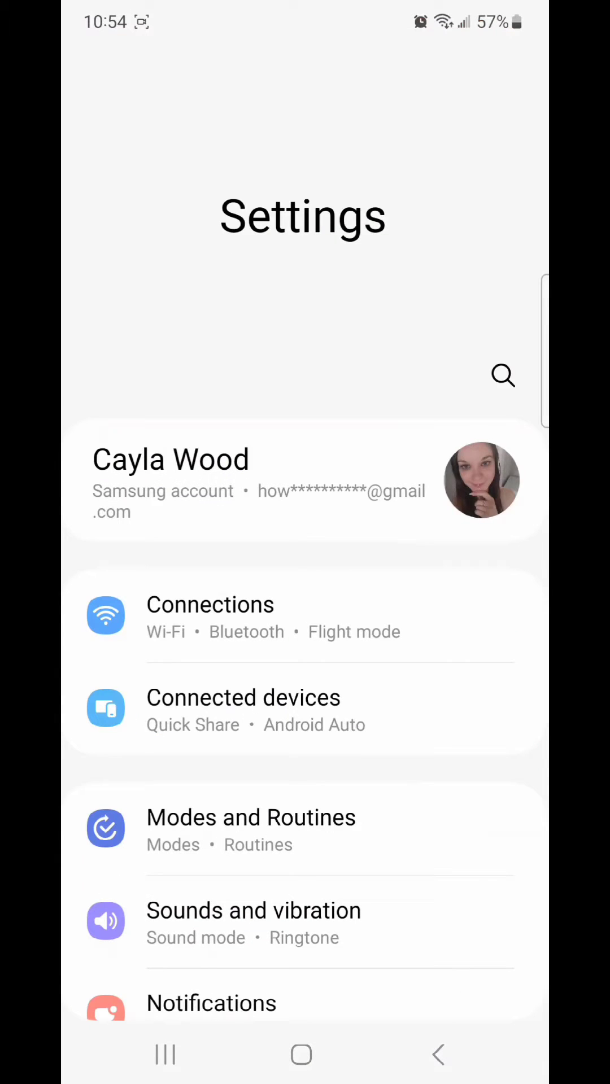
scroll(305, 593, "down", 5)
scroll(305, 593, "down", 5)
scroll(305, 593, "down", 5)
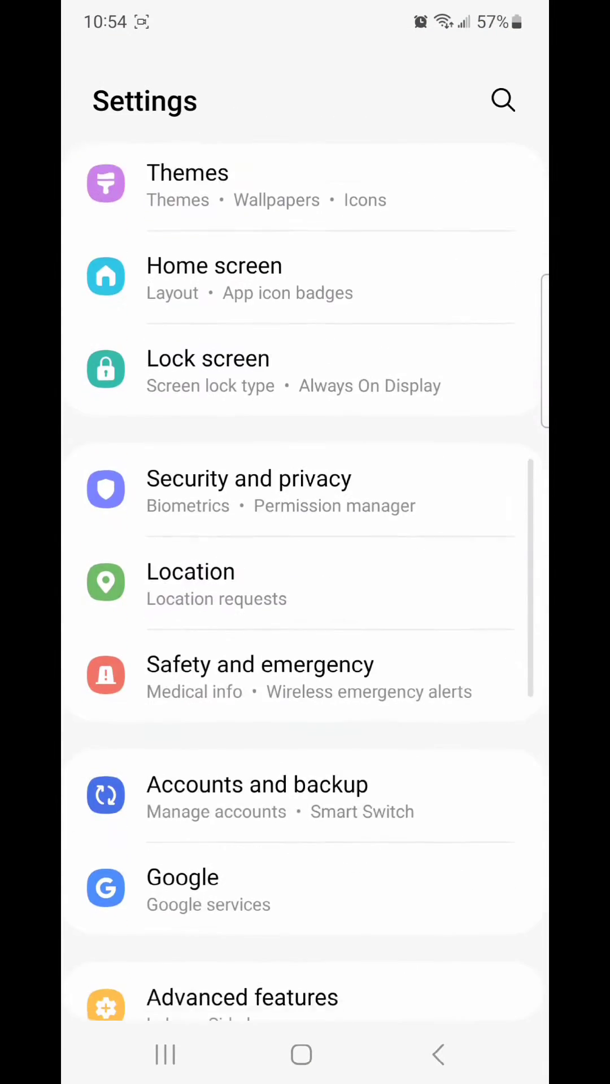
scroll(305, 594, "down", 5)
scroll(305, 593, "down", 5)
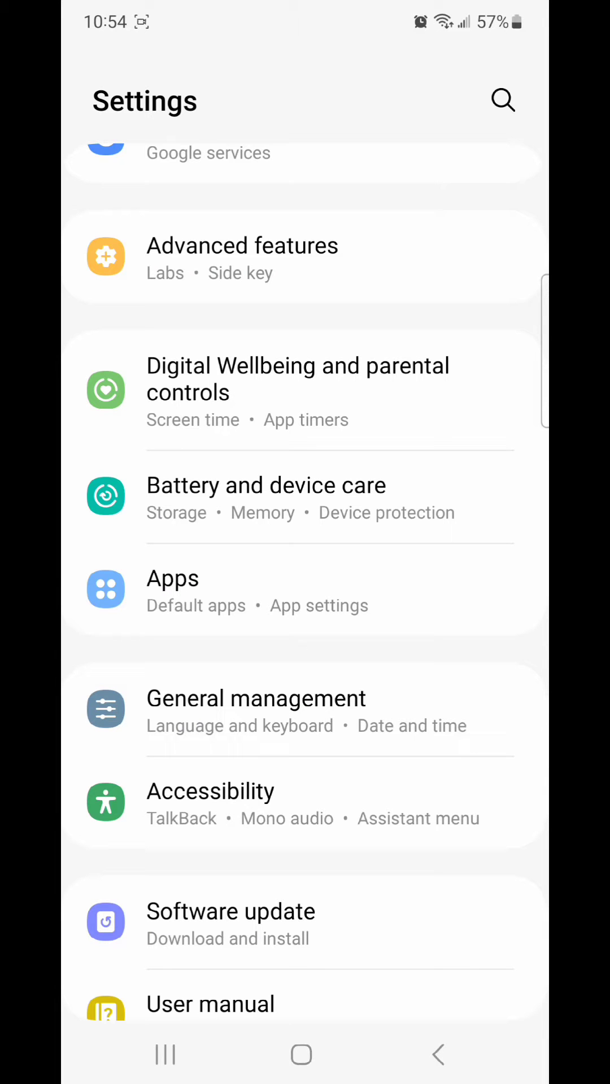
Step: Open the Apps list in Settings
left_click(172, 591)
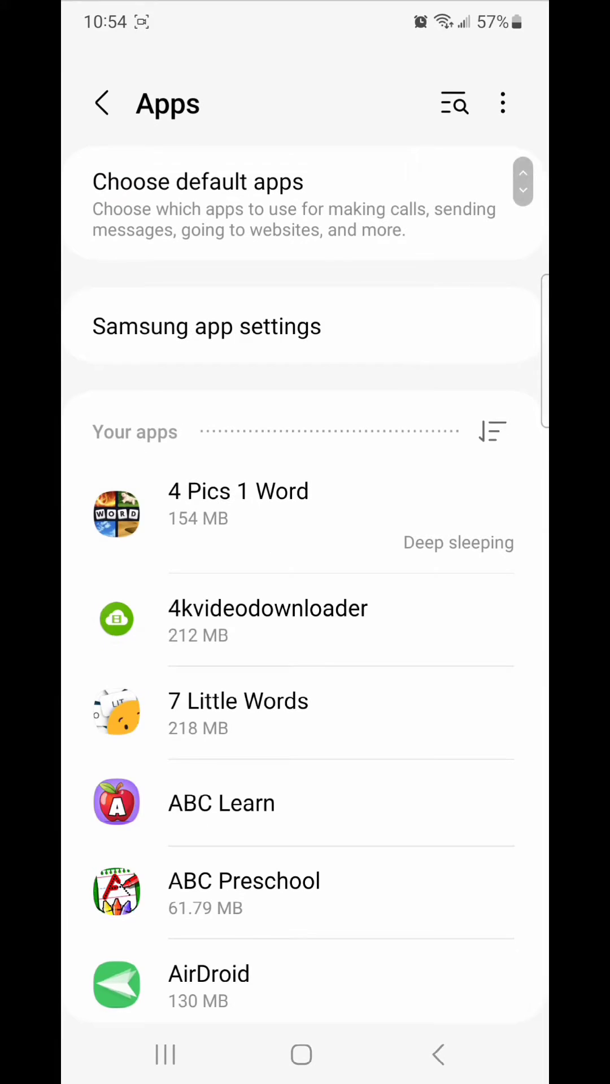
scroll(305, 594, "down", 2)
scroll(305, 593, "down", 5)
scroll(305, 593, "down", 5)
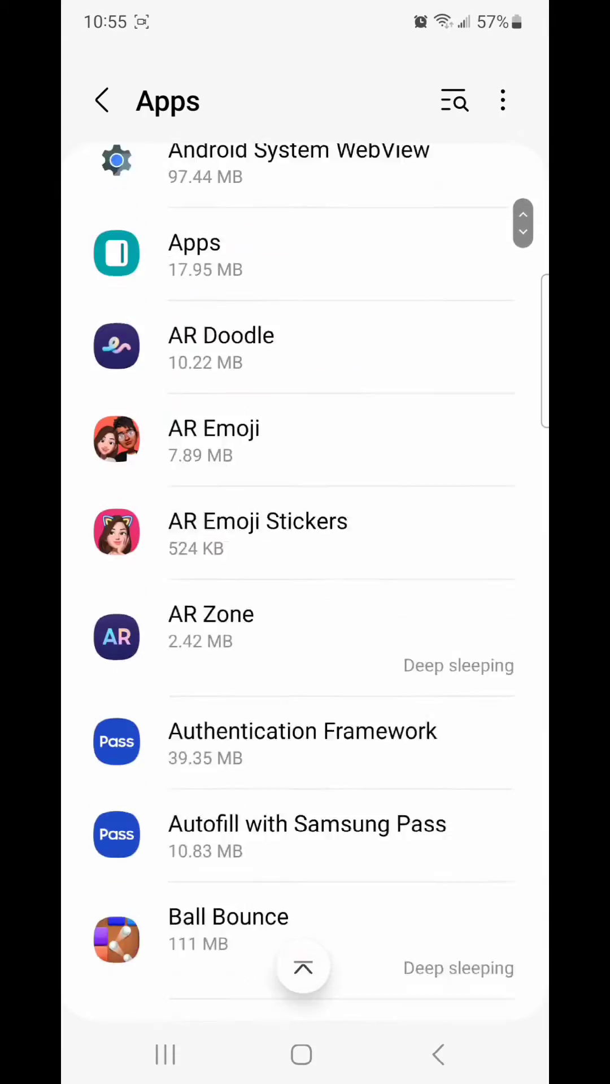
scroll(305, 593, "down", 3)
scroll(305, 592, "down", 8)
scroll(305, 593, "down", 4)
scroll(305, 593, "down", 3)
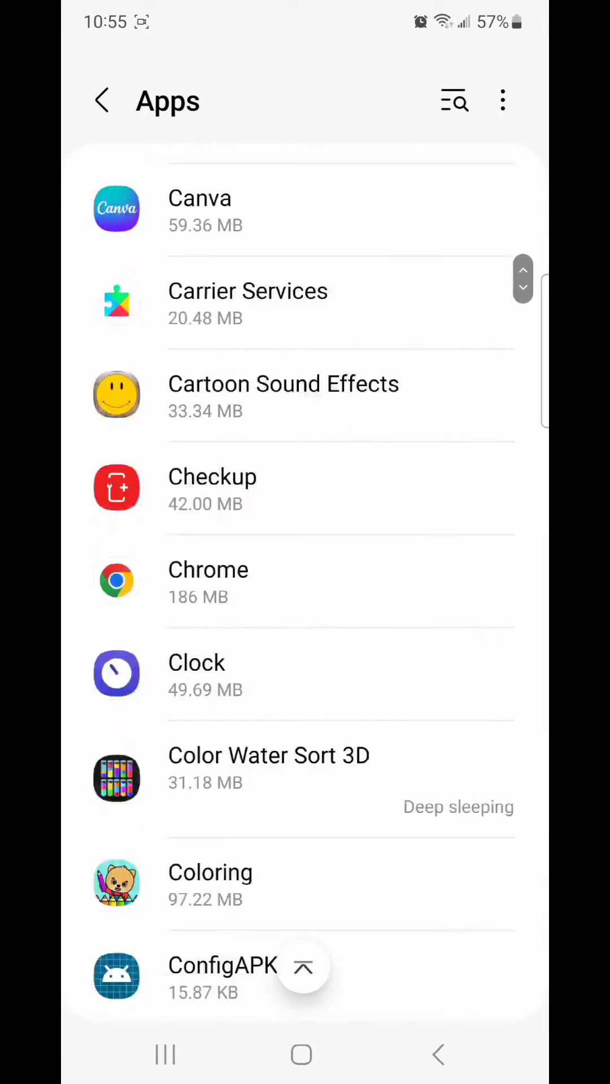
scroll(305, 593, "down", 5)
scroll(305, 593, "down", 7)
scroll(305, 593, "down", 5)
scroll(305, 593, "down", 7)
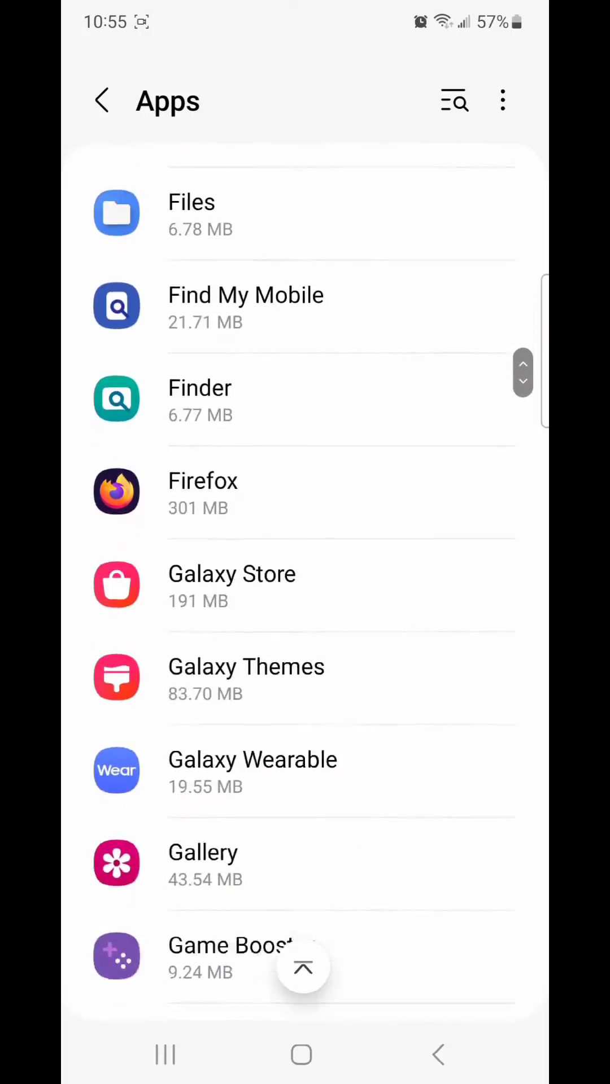
scroll(305, 593, "down", 8)
scroll(305, 593, "down", 7)
scroll(305, 593, "down", 5)
scroll(306, 593, "down", 8)
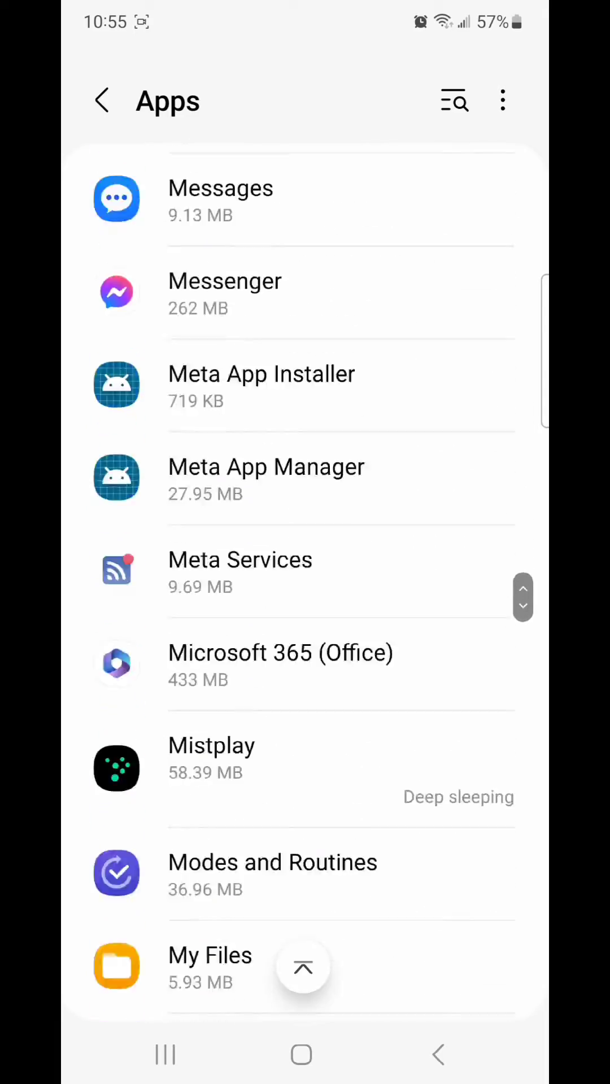
scroll(305, 593, "down", 5)
scroll(305, 592, "down", 6)
scroll(305, 593, "down", 5)
scroll(305, 592, "down", 6)
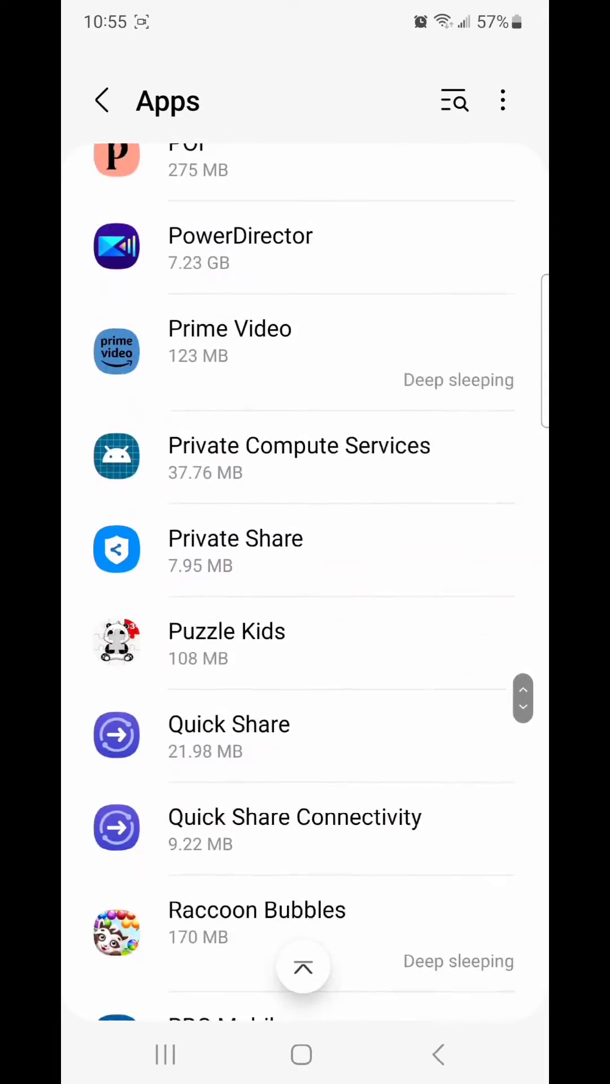
scroll(305, 593, "down", 3)
scroll(305, 593, "down", 2)
scroll(305, 593, "down", 4)
scroll(306, 593, "down", 2)
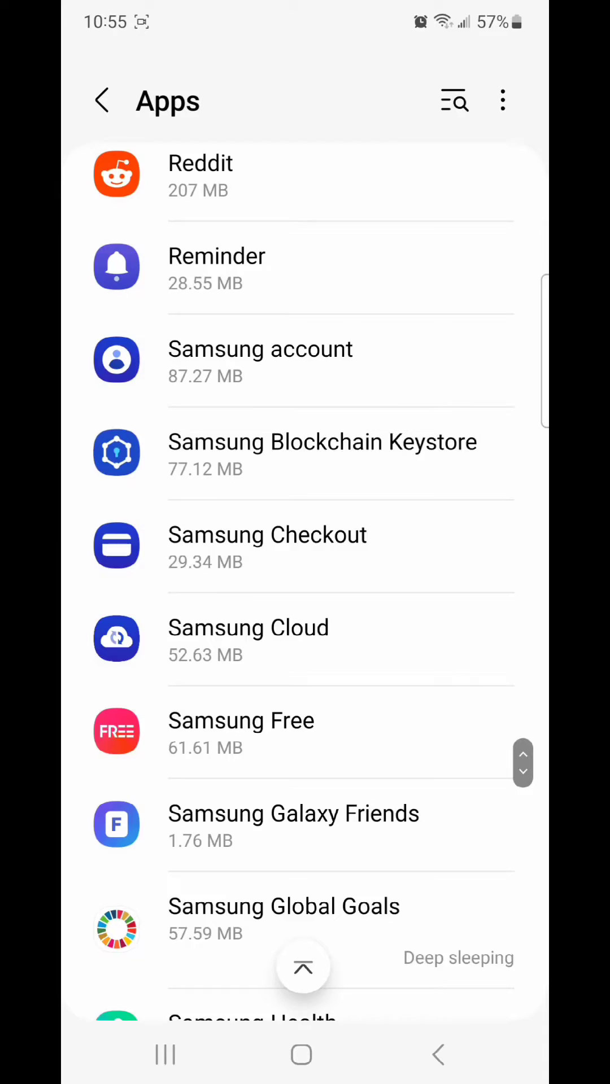
scroll(305, 593, "down", 4)
scroll(305, 593, "down", 5)
scroll(306, 592, "down", 3)
scroll(305, 593, "down", 3)
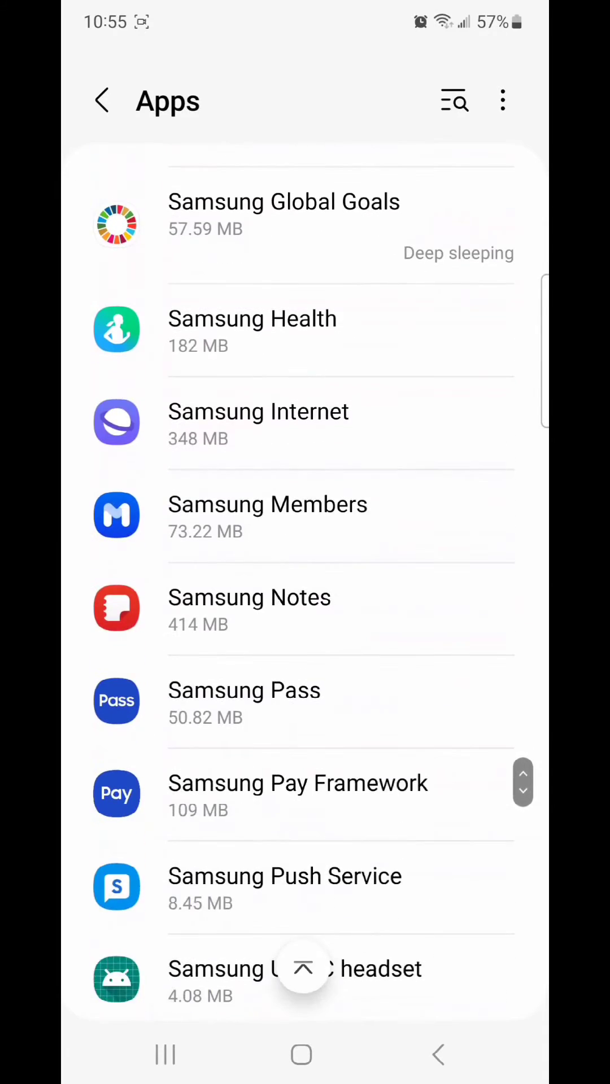
scroll(305, 593, "down", 3)
scroll(305, 593, "down", 1)
scroll(305, 593, "down", 3)
scroll(305, 594, "down", 2)
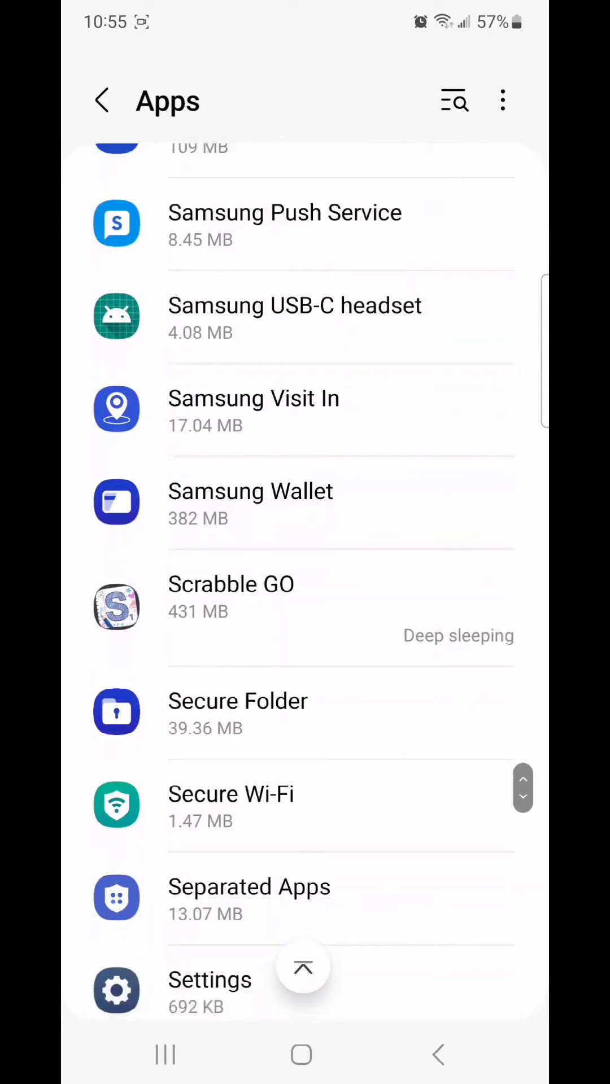
scroll(305, 593, "down", 1)
scroll(305, 593, "down", 3)
scroll(305, 593, "down", 1)
scroll(305, 594, "down", 4)
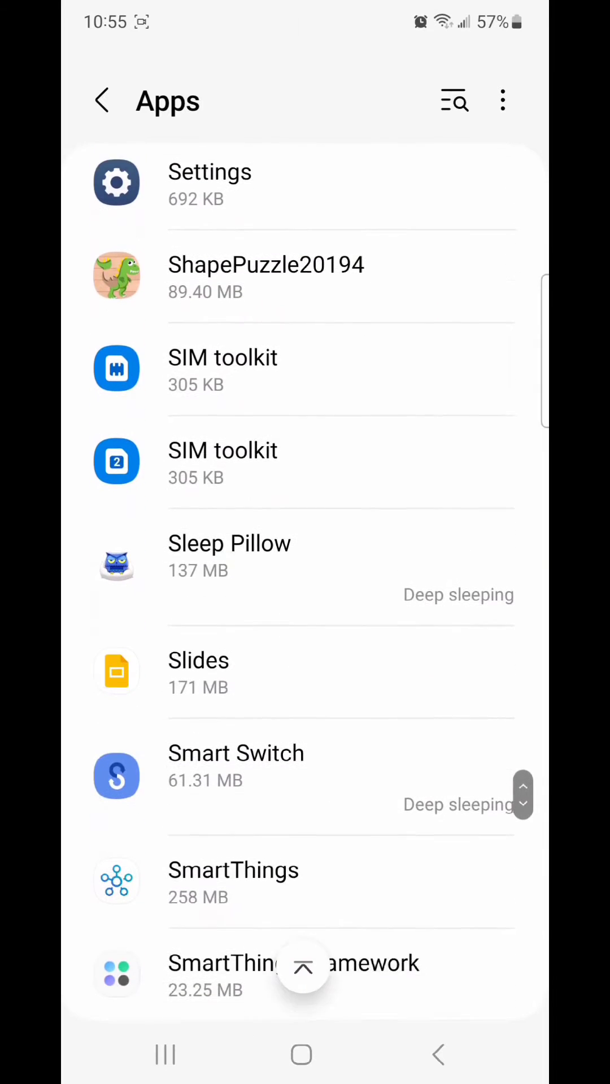
scroll(305, 593, "down", 1)
Step: Uninstall Slides from its app info page, then go back to the main Settings list
left_click(254, 637)
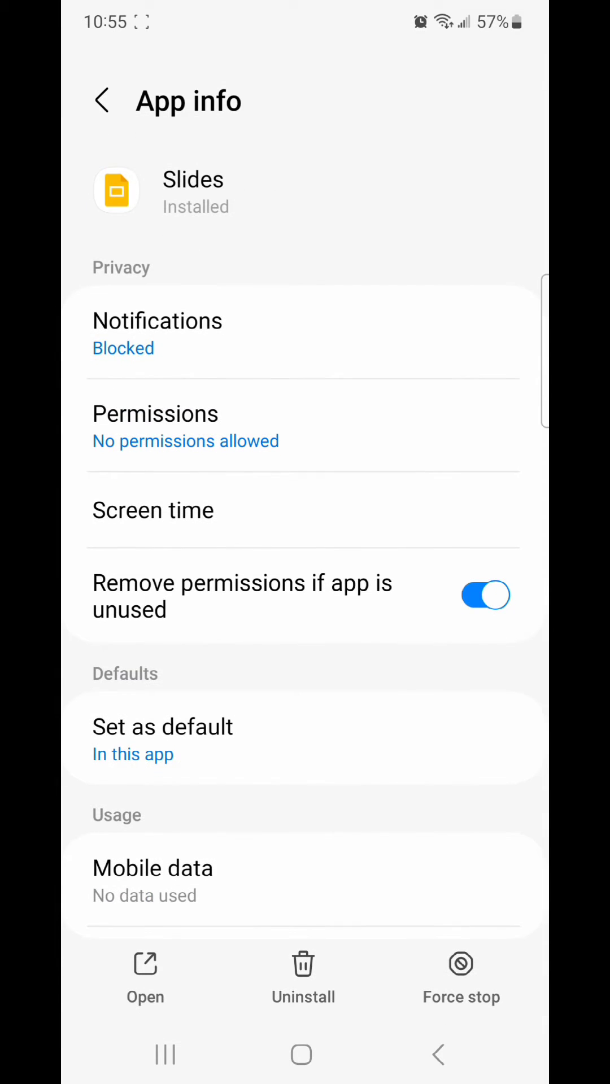
left_click(303, 978)
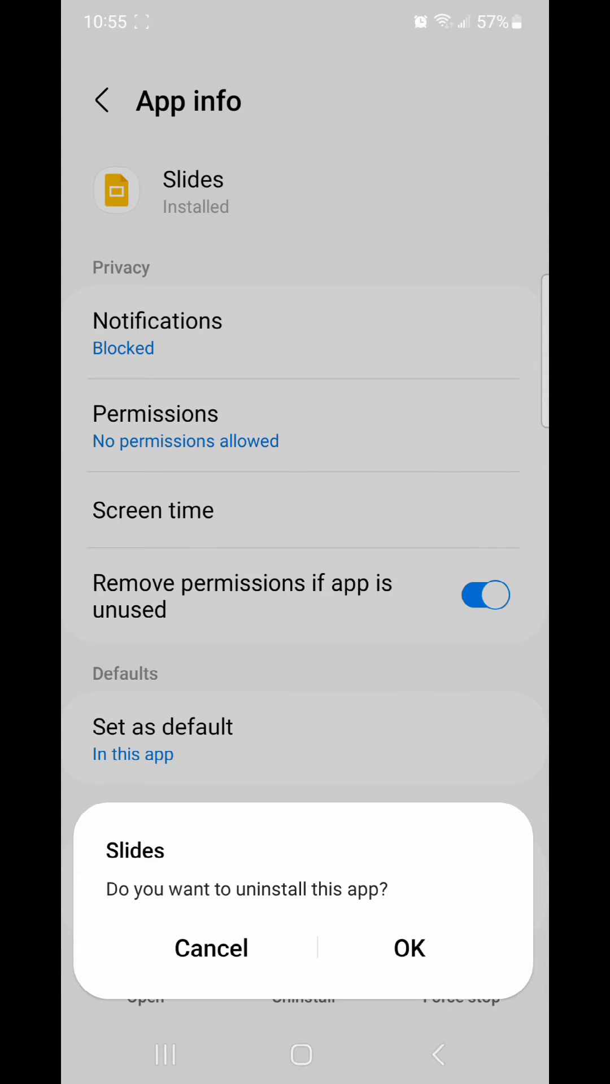
left_click(410, 948)
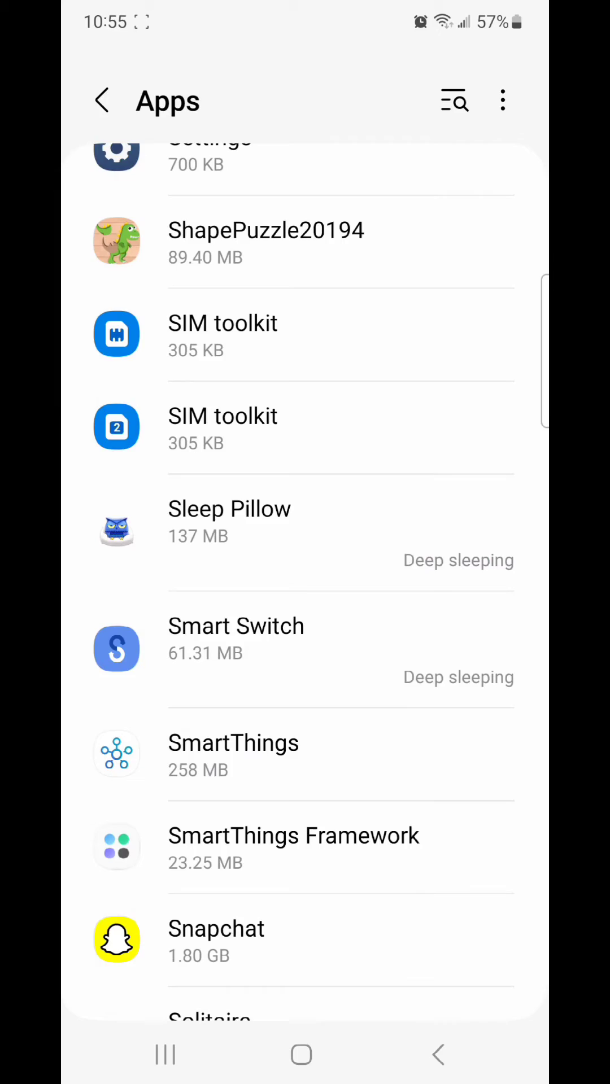
scroll(306, 576, "up", 10)
scroll(305, 576, "up", 10)
scroll(305, 576, "up", 10)
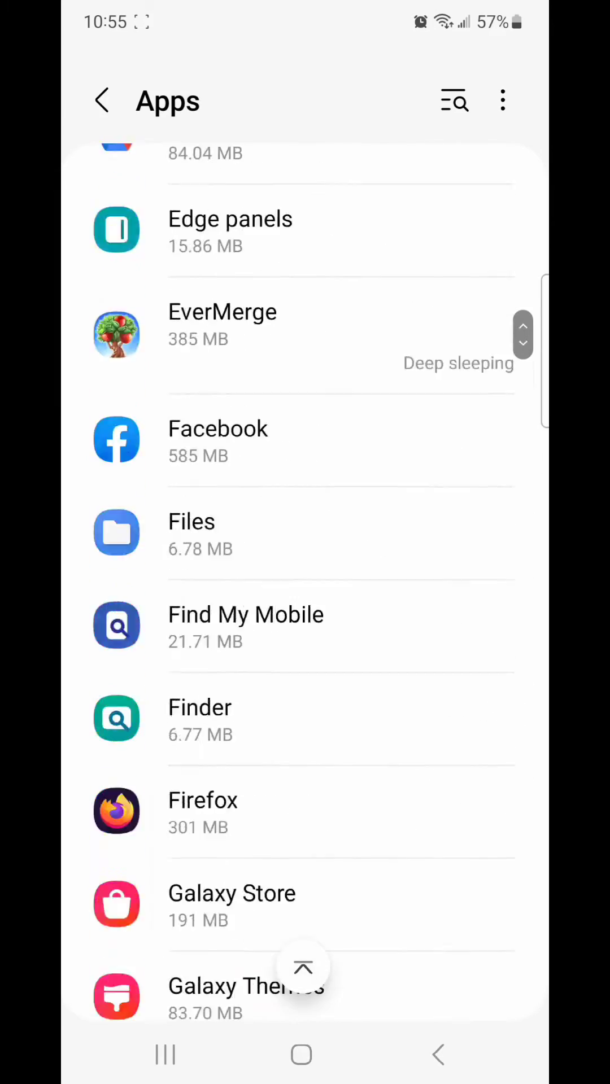
scroll(306, 576, "up", 10)
scroll(305, 577, "up", 10)
left_click(102, 100)
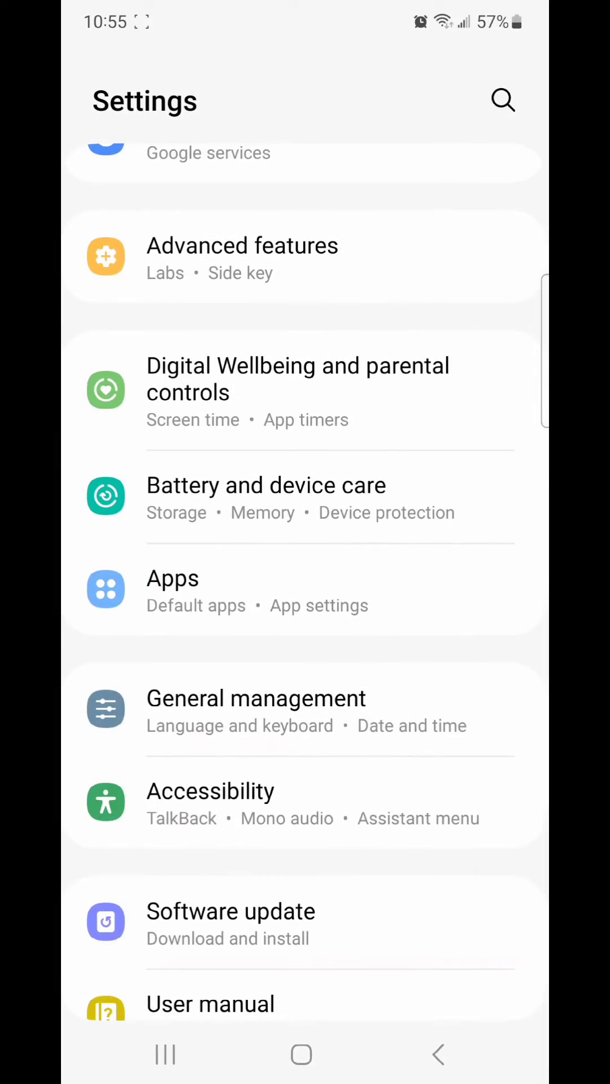
left_click(166, 1055)
Step: Close Settings from Recents and begin a Play Store search for Canva
left_click_drag(303, 484, 303, 85)
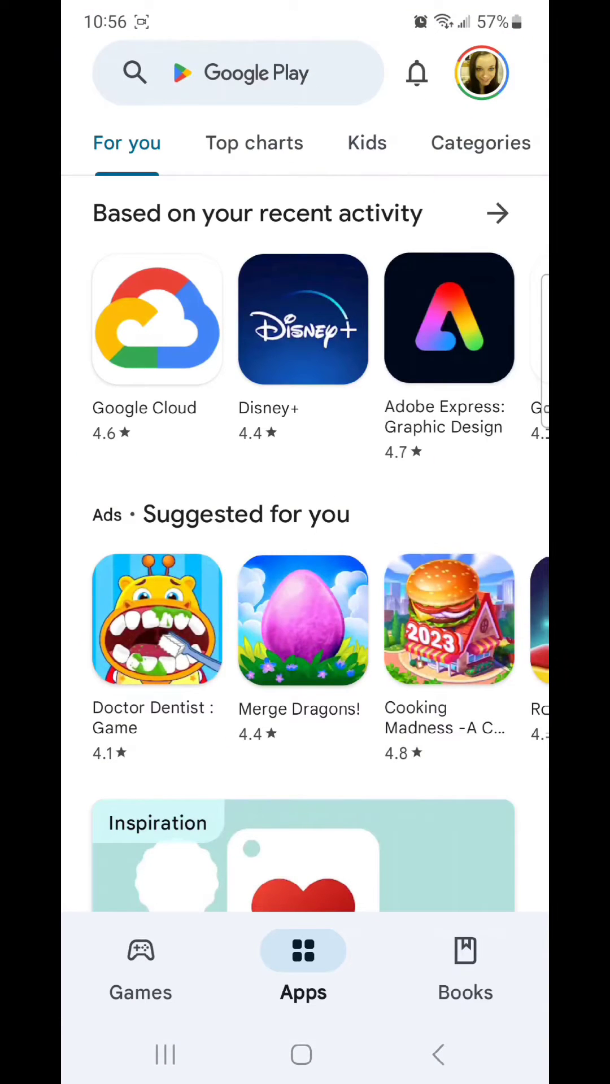
left_click(238, 73)
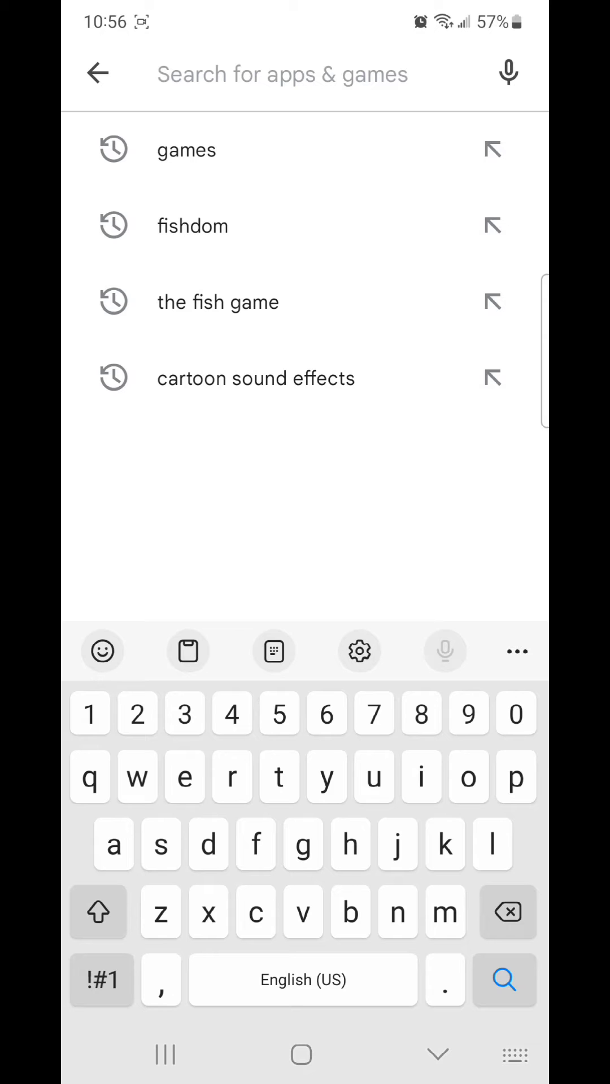
type("canva")
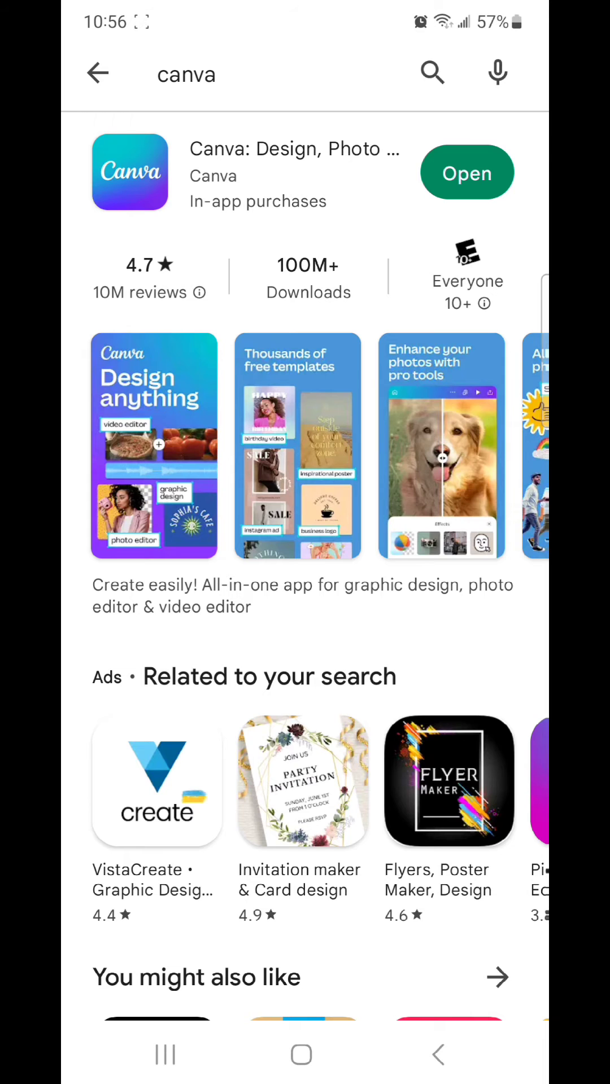
Step: Uninstall Canva from its Play Store page and go back
left_click(288, 174)
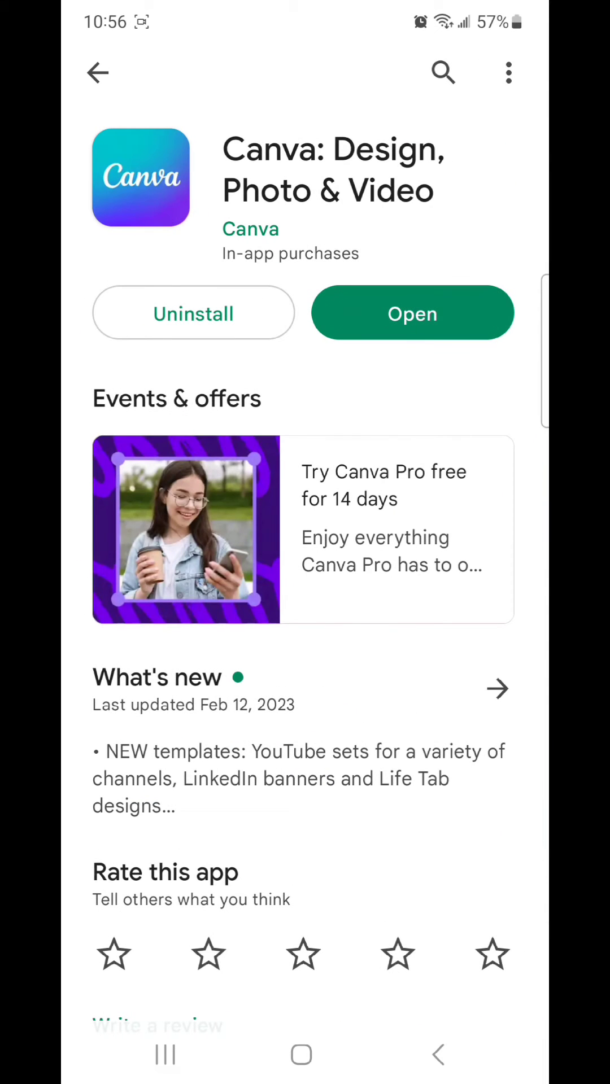
left_click(193, 313)
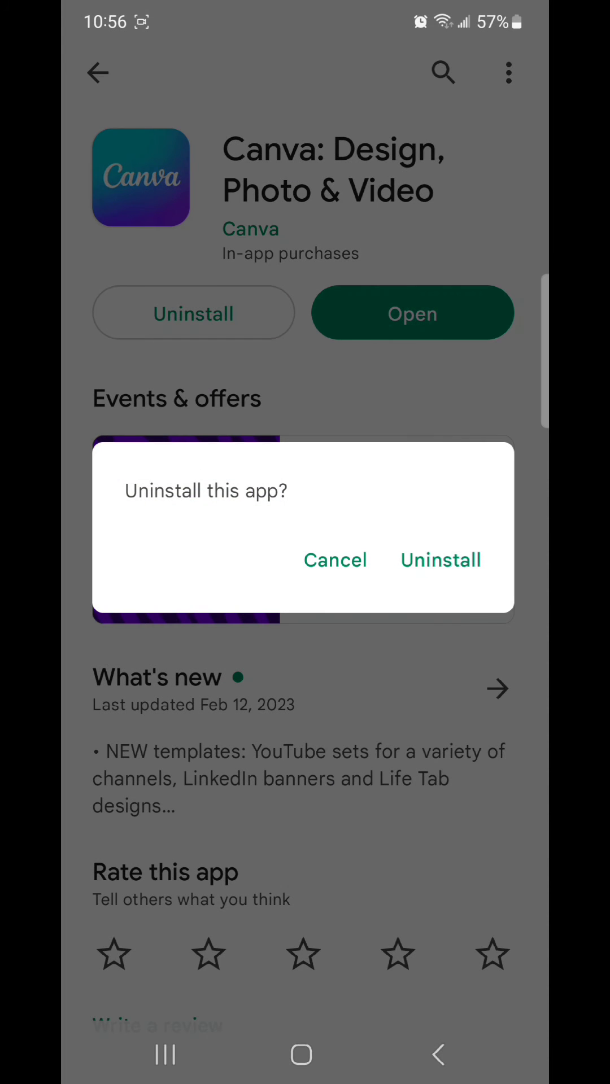
left_click(440, 560)
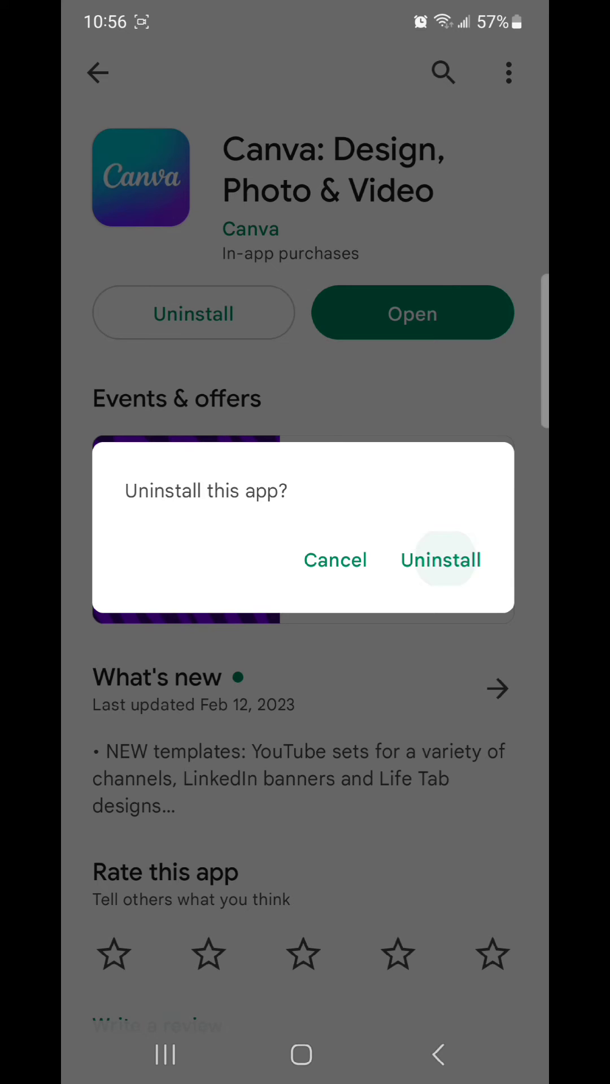
left_click(438, 1055)
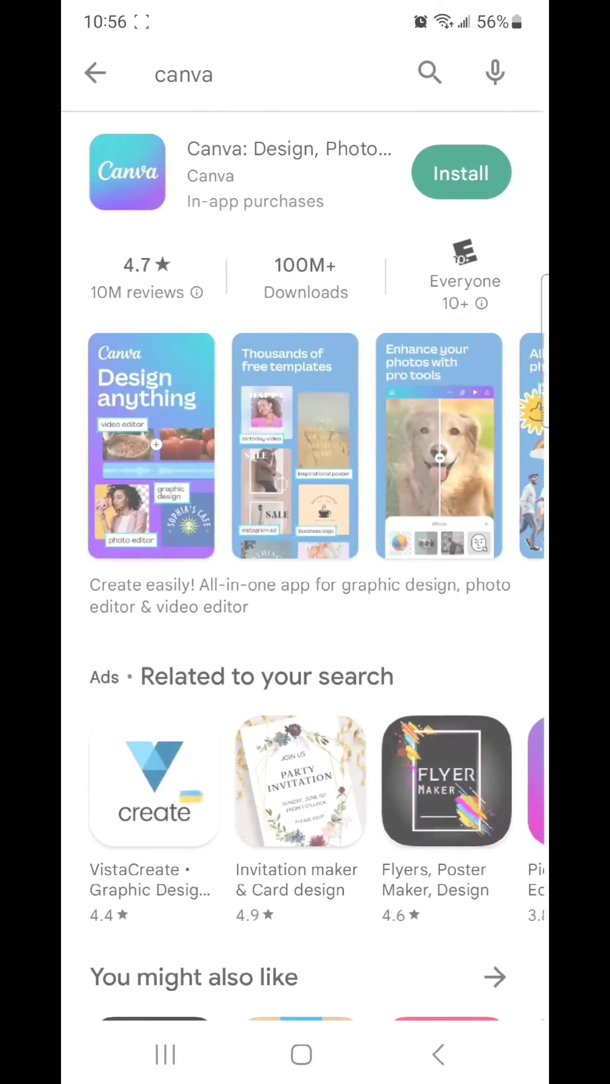
Step: Swipe Play Store out of Recents, browse the app-drawer pages, and return home
left_click(164, 1054)
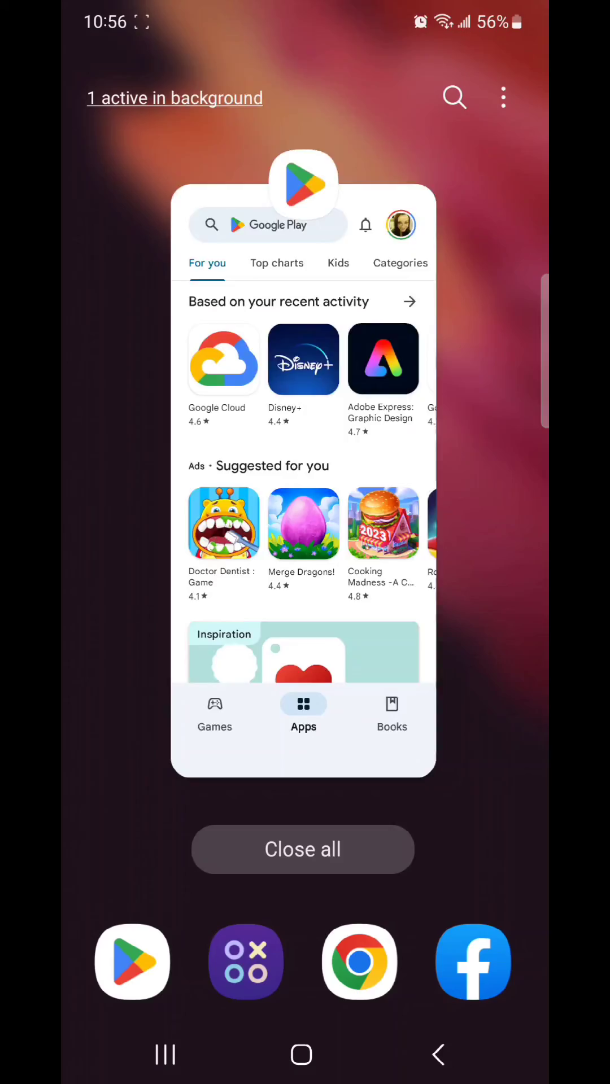
left_click_drag(303, 508, 303, 85)
left_click_drag(305, 763, 305, 255)
left_click_drag(475, 542, 136, 542)
mouse_move(474, 542)
left_mouse_down()
mouse_move(135, 542)
mouse_move(474, 542)
left_mouse_up()
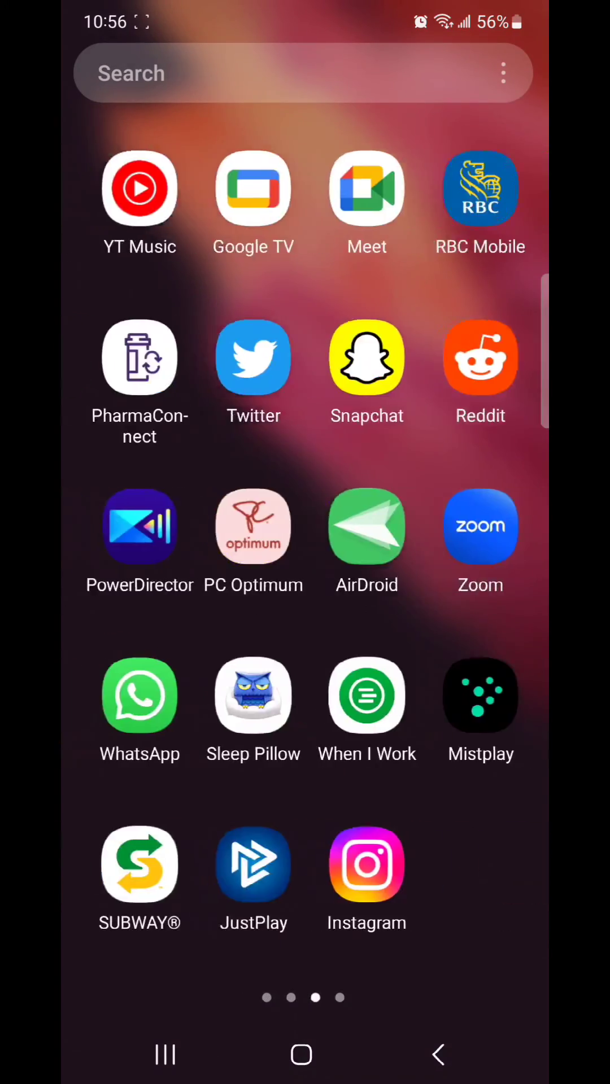
left_click_drag(136, 542, 475, 543)
left_click_drag(137, 542, 474, 542)
left_click(438, 1055)
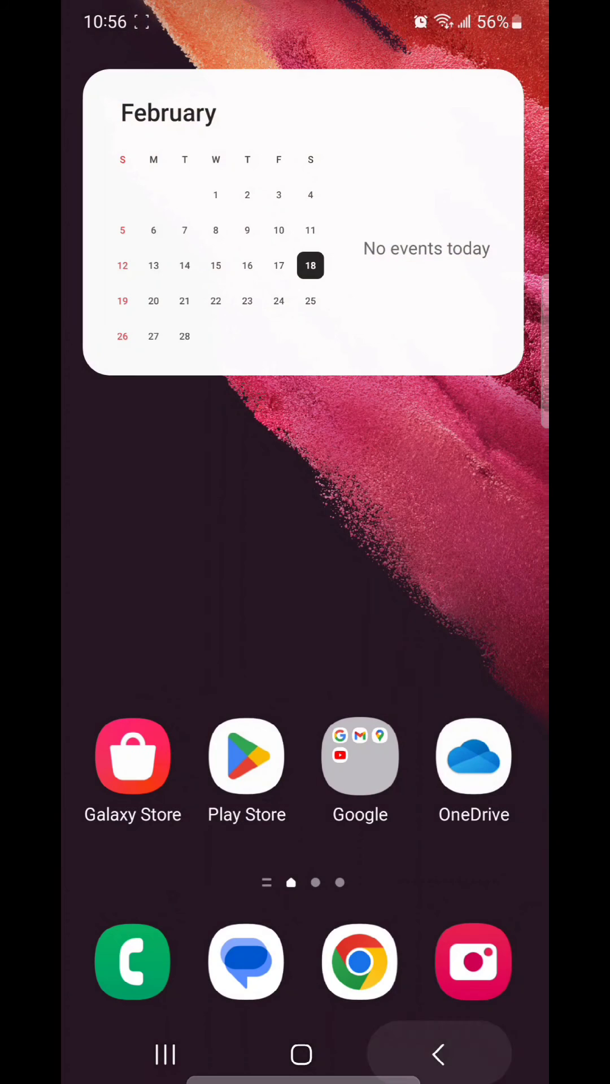